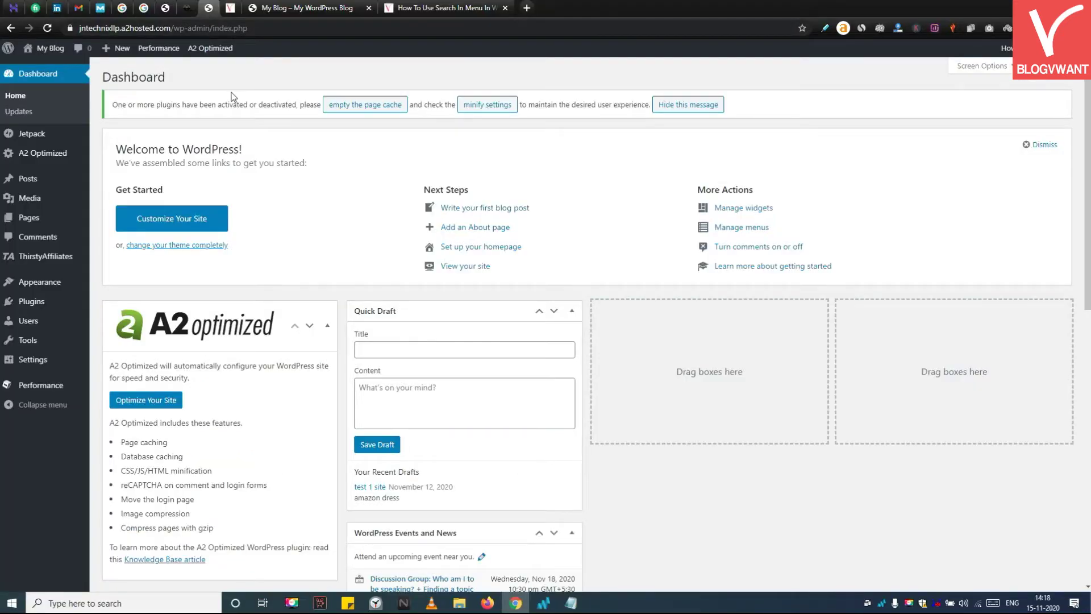
Search the plugin directory for 'ivory search', then install and activate Ivory Search.
click(30, 302)
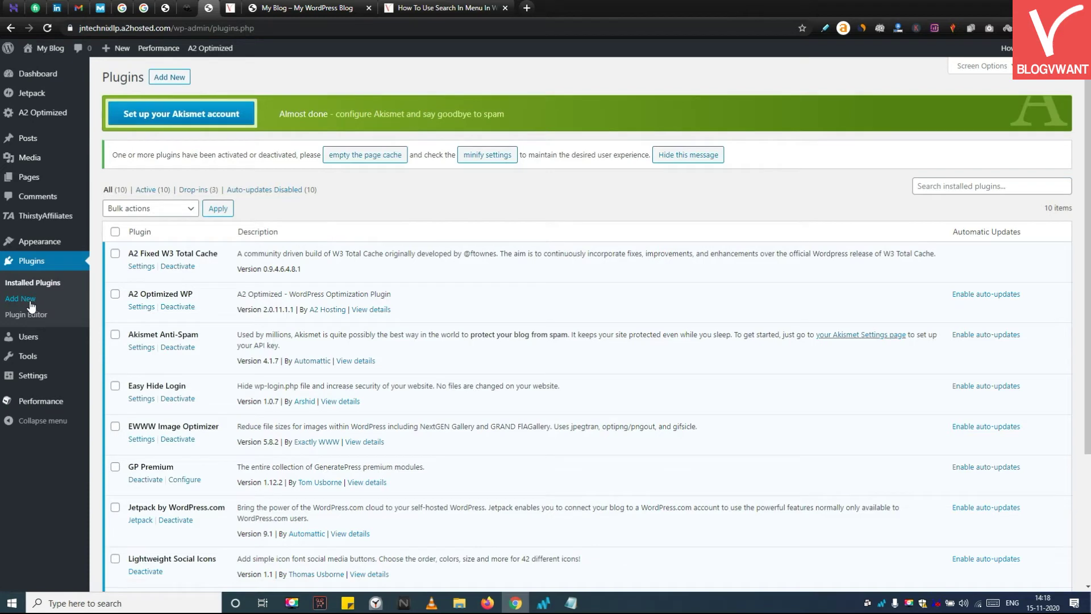
click(31, 302)
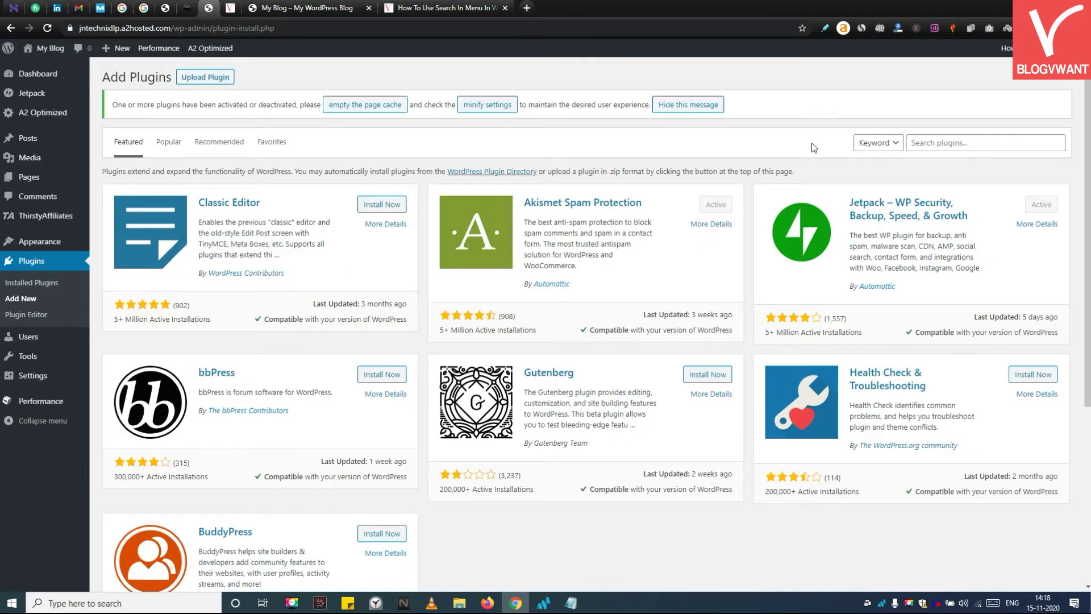
click(983, 144)
text(ivory sea)
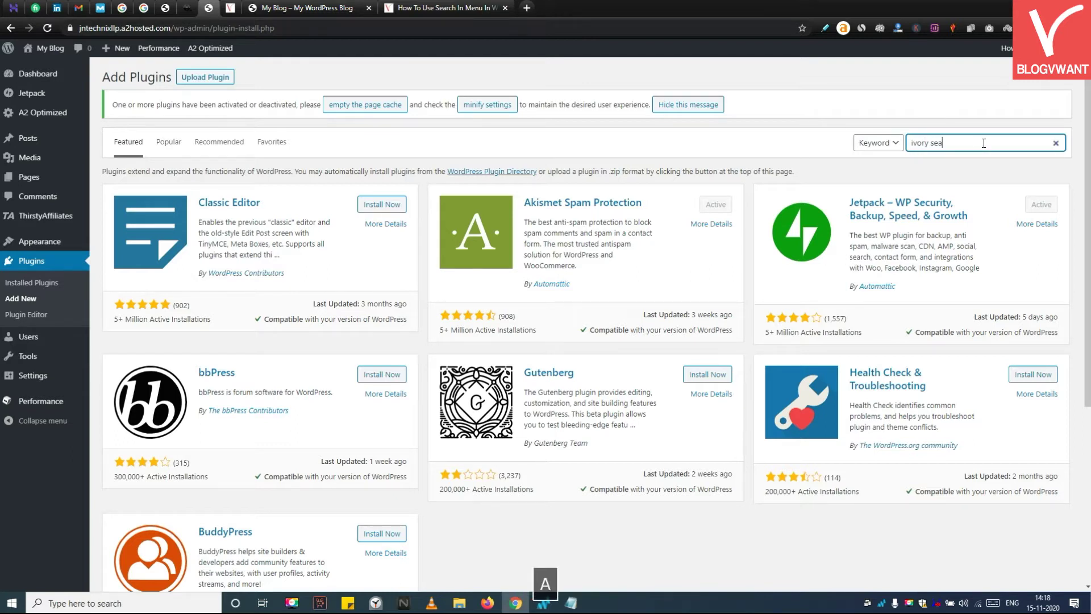
text(rch)
key(Return)
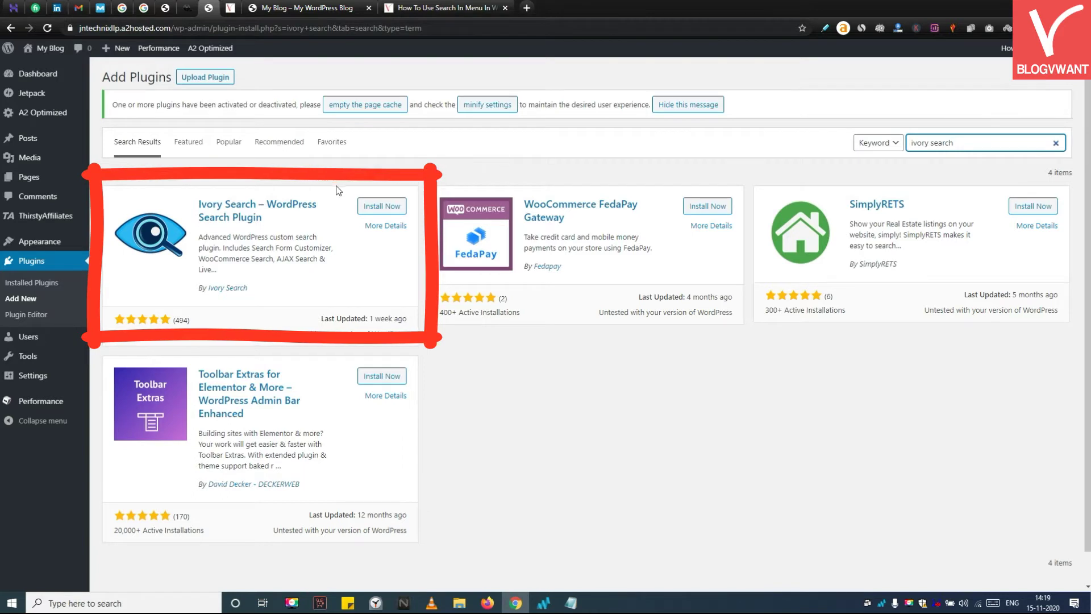
click(377, 207)
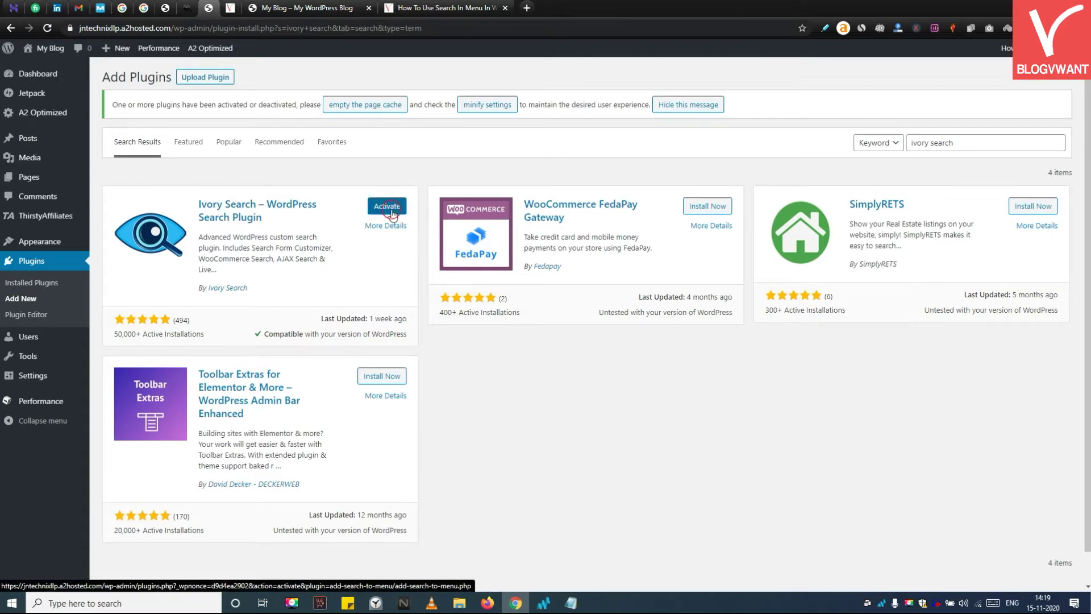
click(392, 213)
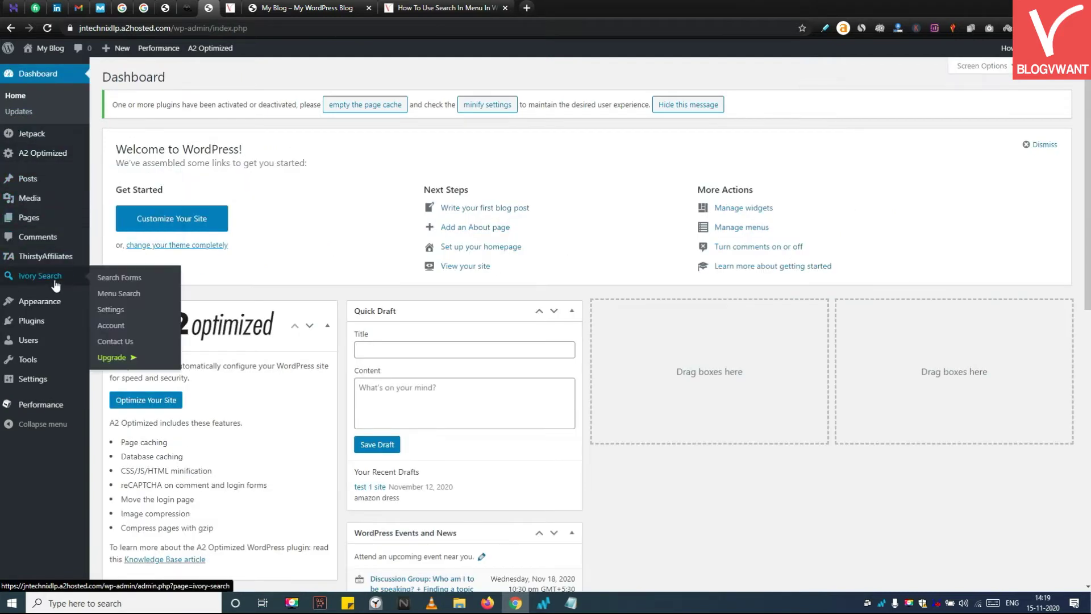
In Ivory Search Menu Search, show the search form on the Primary Menu and save.
click(132, 294)
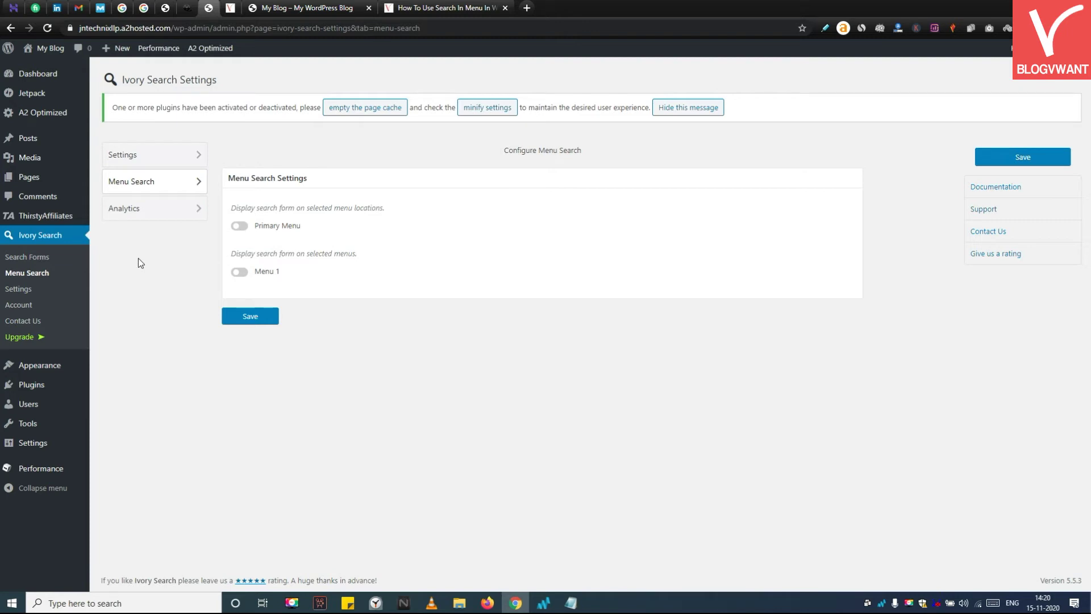
click(239, 227)
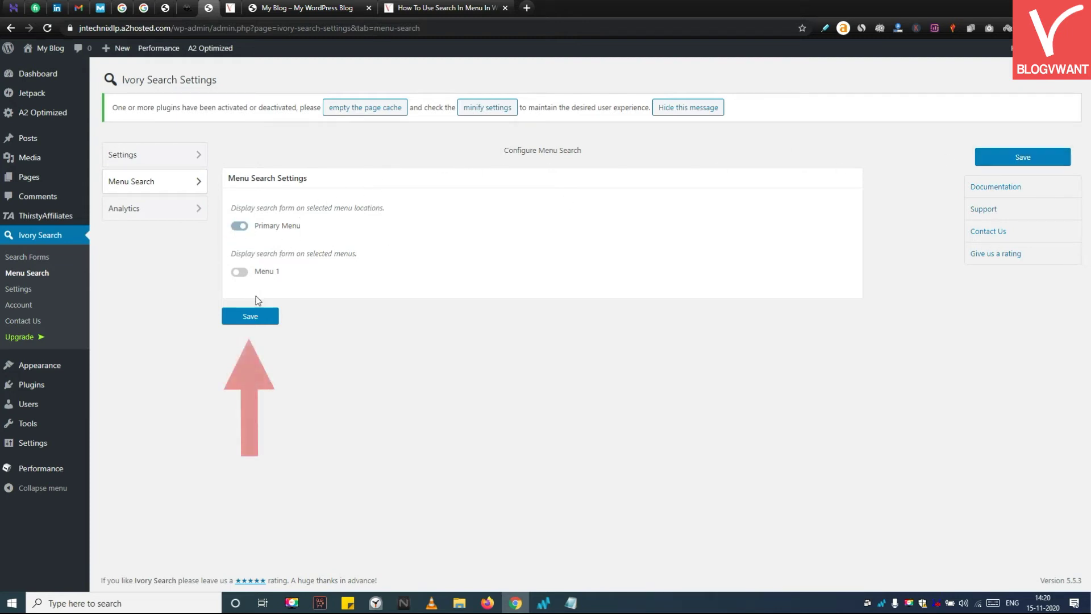
click(250, 318)
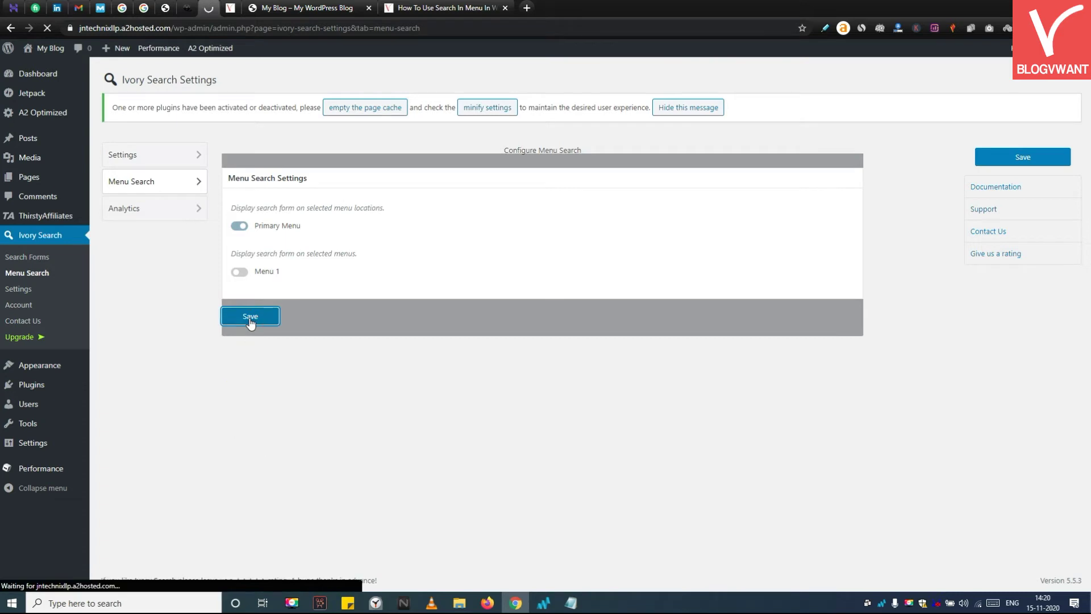
scroll(478, 287, down, 3)
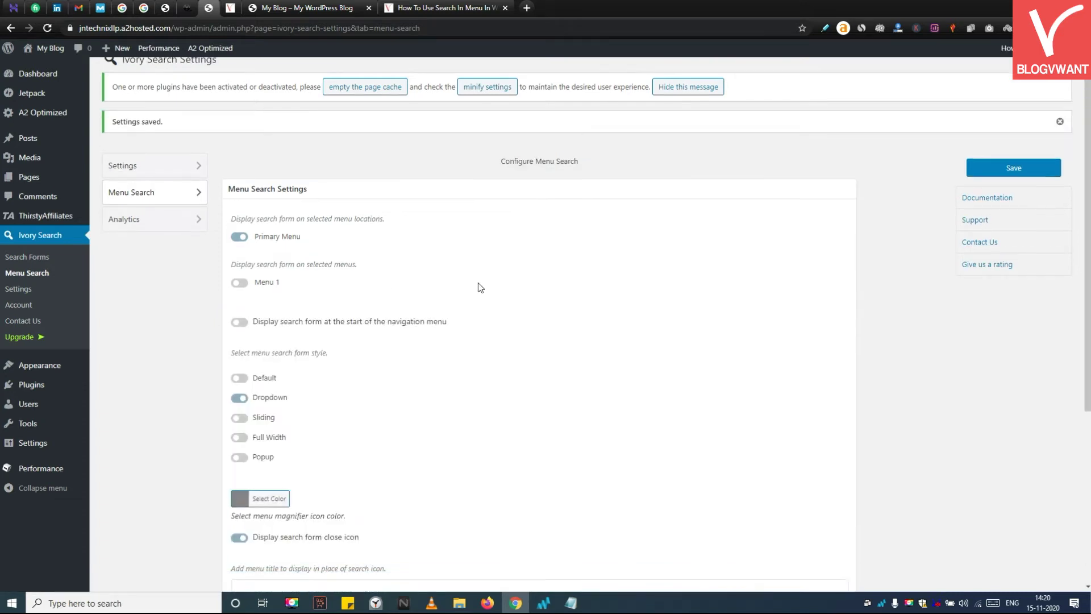
scroll(478, 287, down, 1)
scroll(478, 287, down, 1)
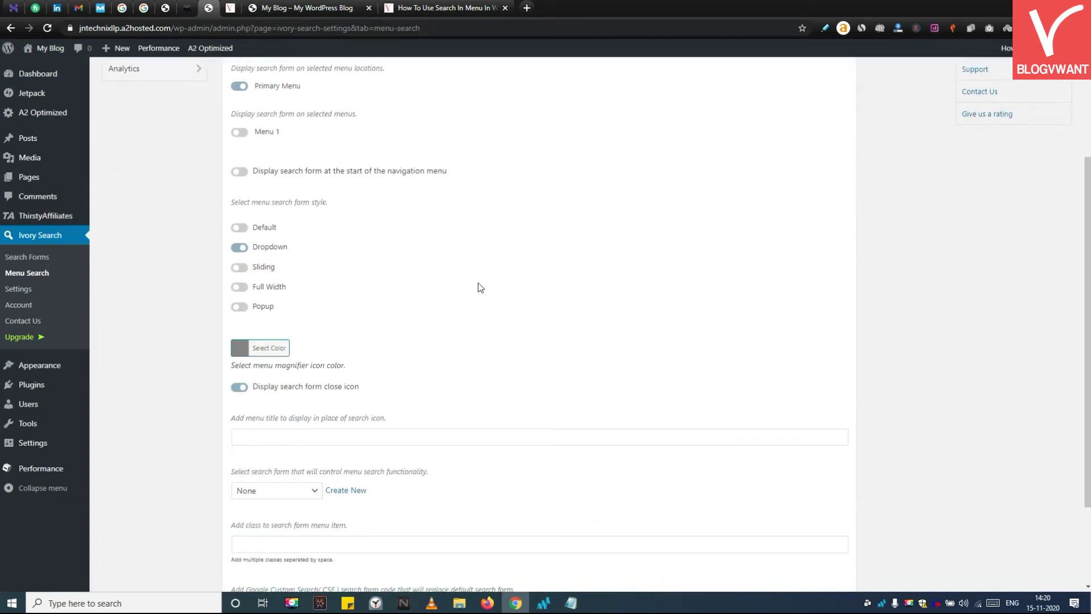
scroll(478, 288, down, 1)
scroll(479, 287, down, 2)
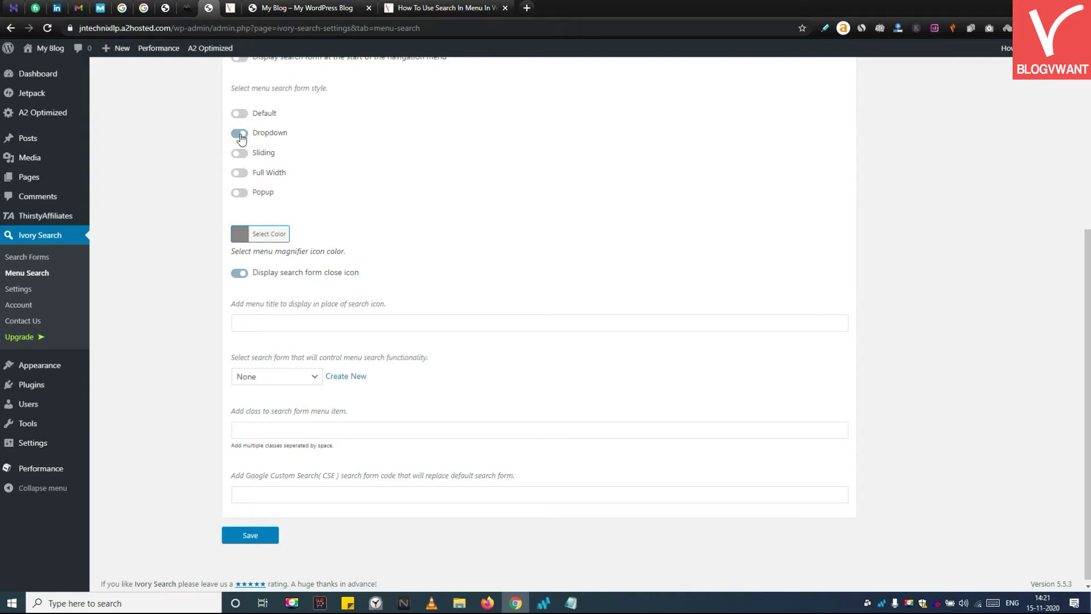
Try the Sliding, Popup and Dropdown form styles, then settle on Full Width.
click(238, 154)
click(239, 174)
click(240, 194)
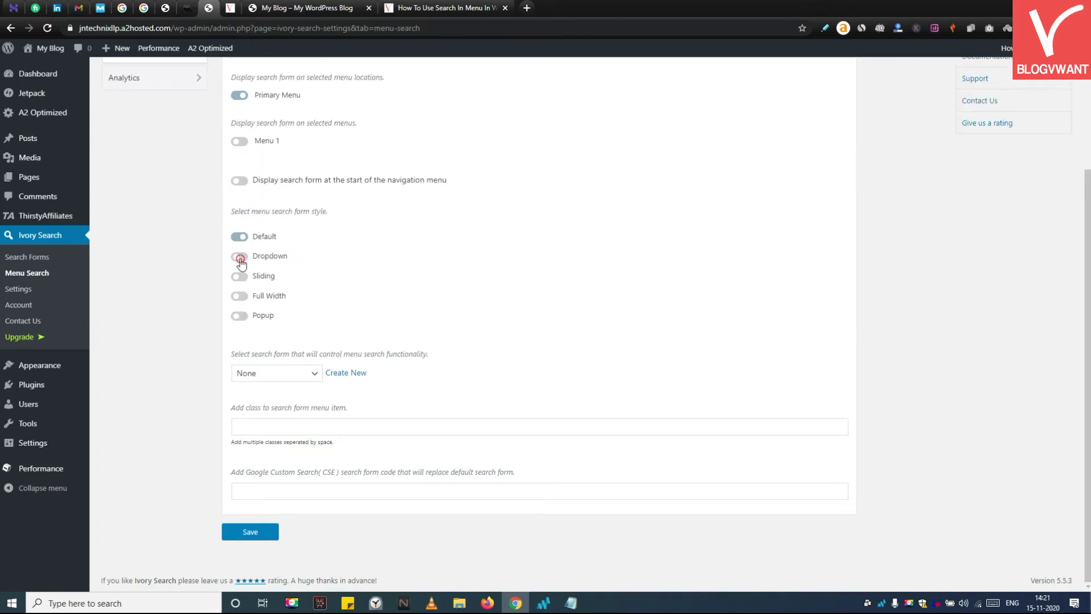
click(240, 259)
scroll(241, 259, down, 1)
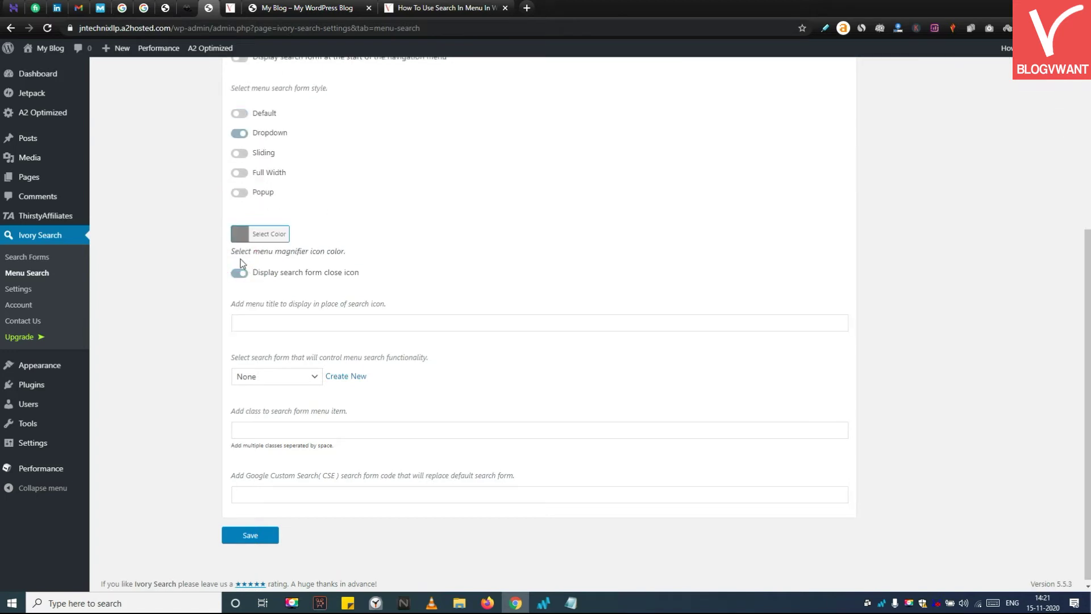
scroll(252, 183, up, 1)
click(241, 230)
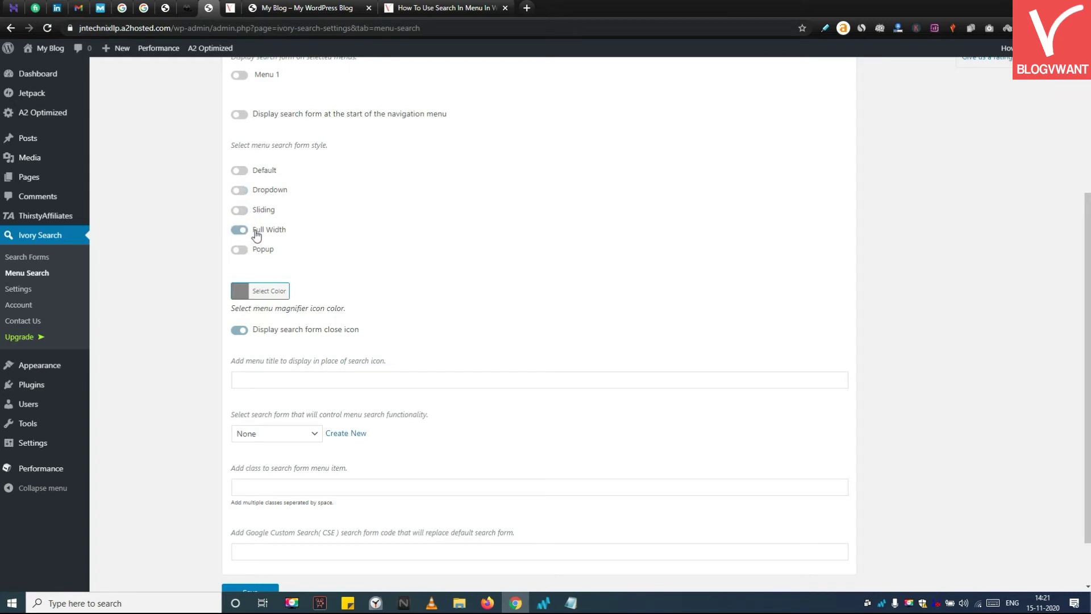
scroll(193, 230, down, 1)
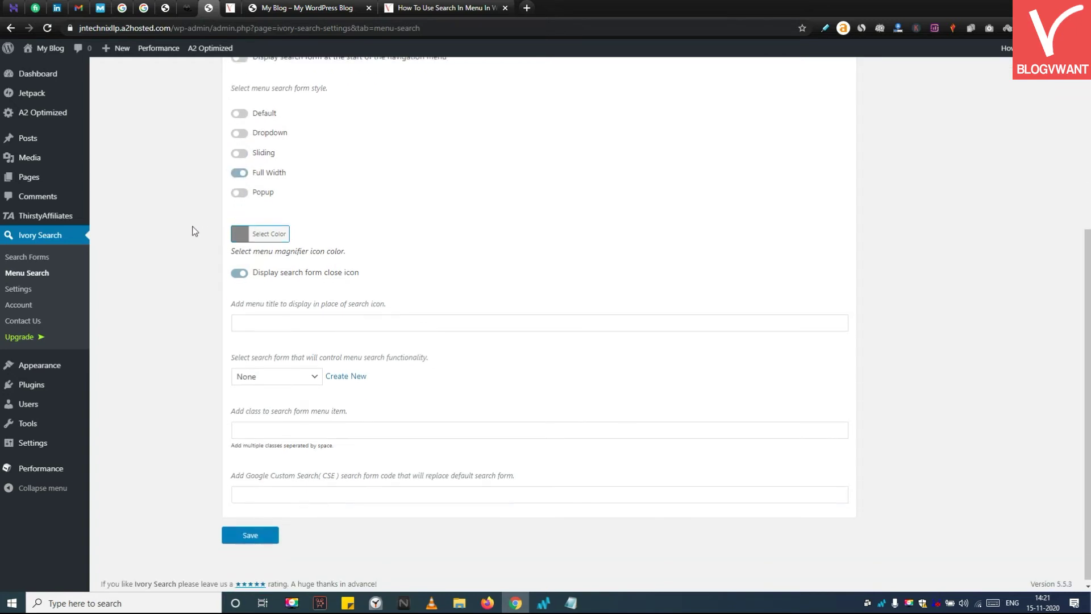
scroll(167, 228, down, 1)
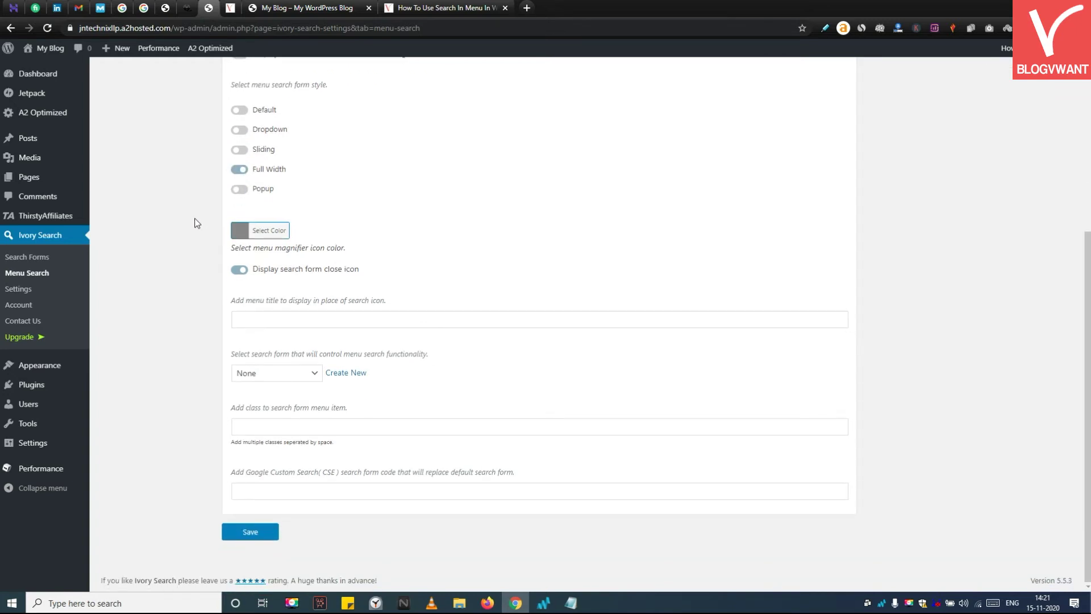
click(242, 232)
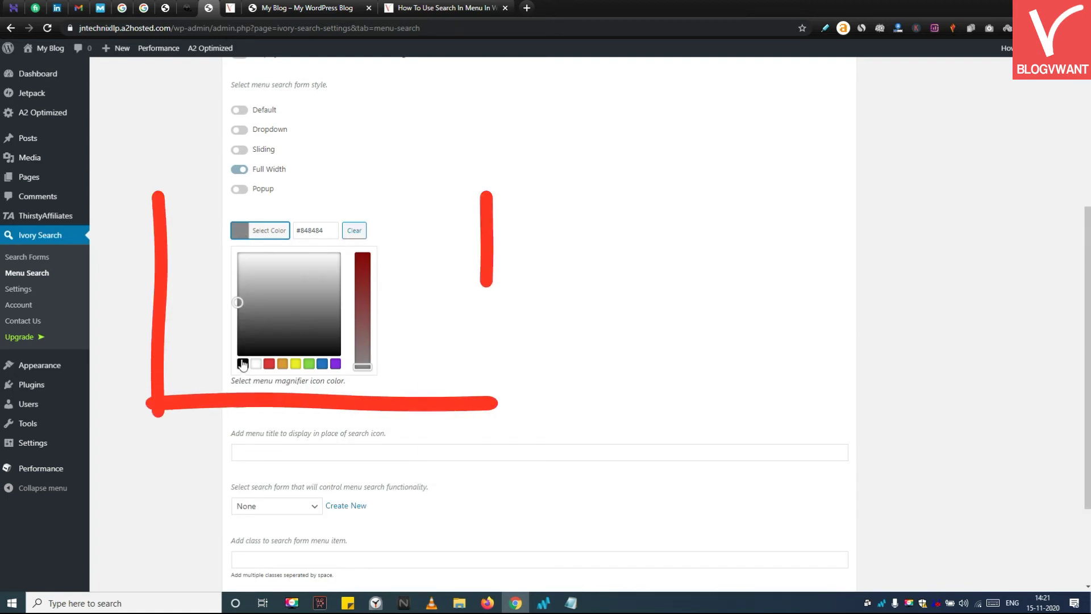
Set the menu magnifier icon colour to black.
click(242, 365)
click(198, 325)
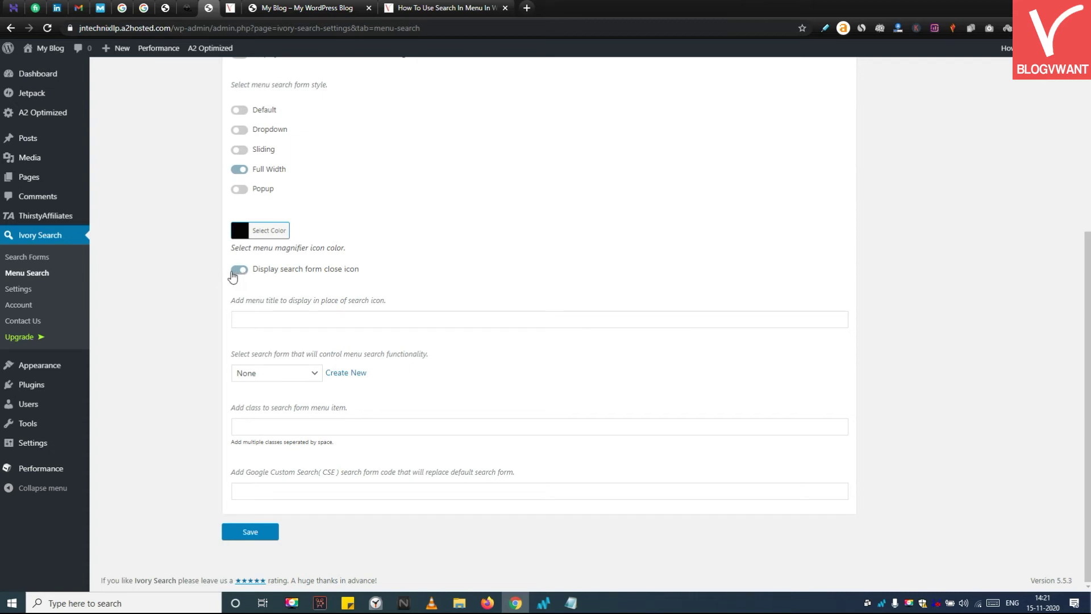
click(251, 321)
Save the menu search settings with controlling search form left as None, then view the blog.
click(283, 372)
click(248, 531)
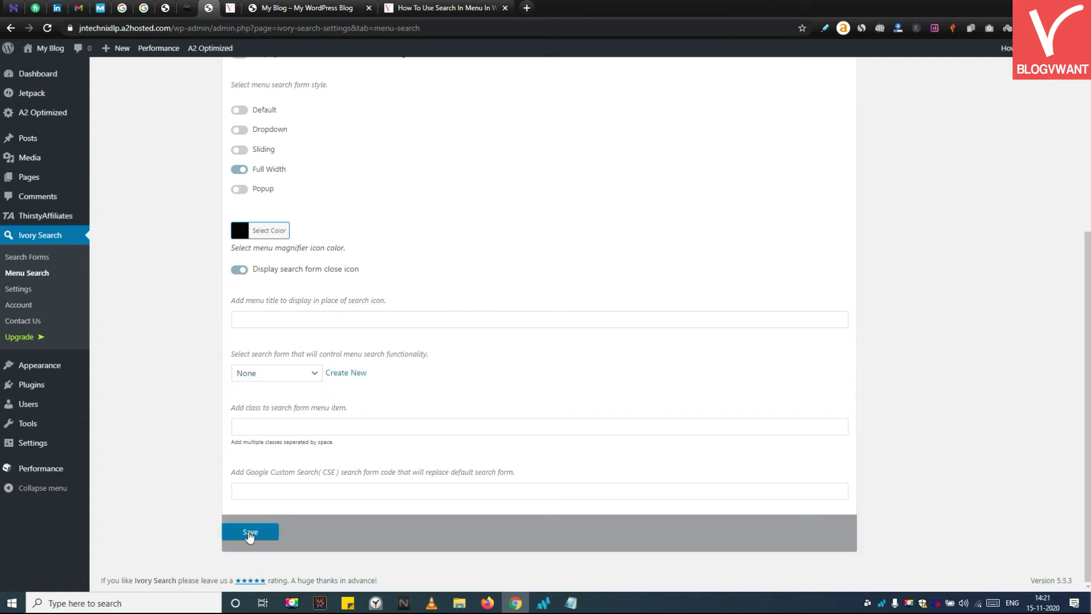
click(298, 8)
Reload the blog and expand the full-width search bar from the menu's magnifier icon.
right_click(113, 172)
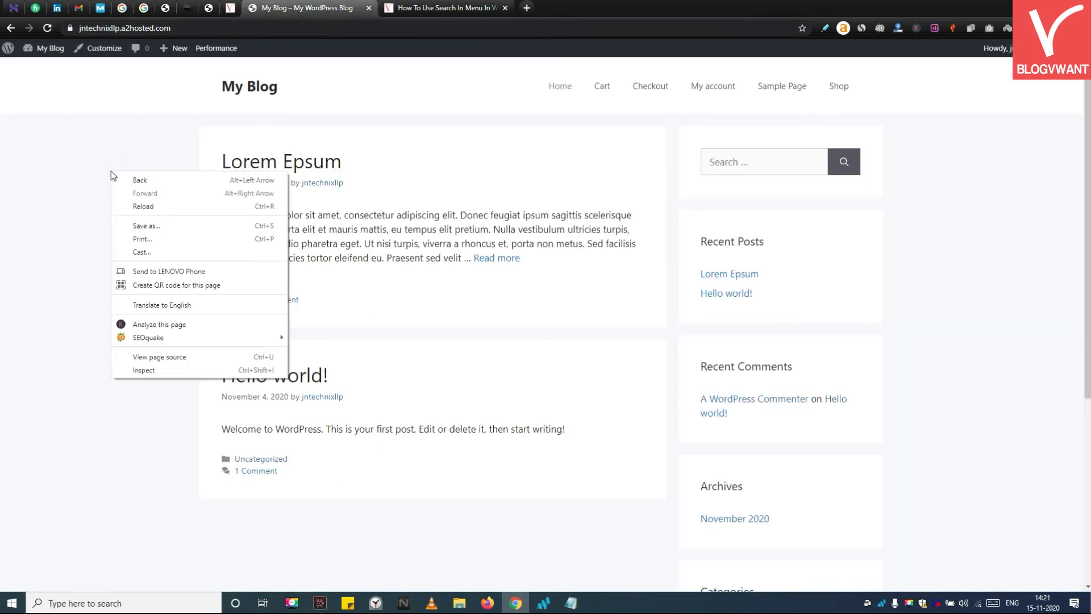
click(166, 208)
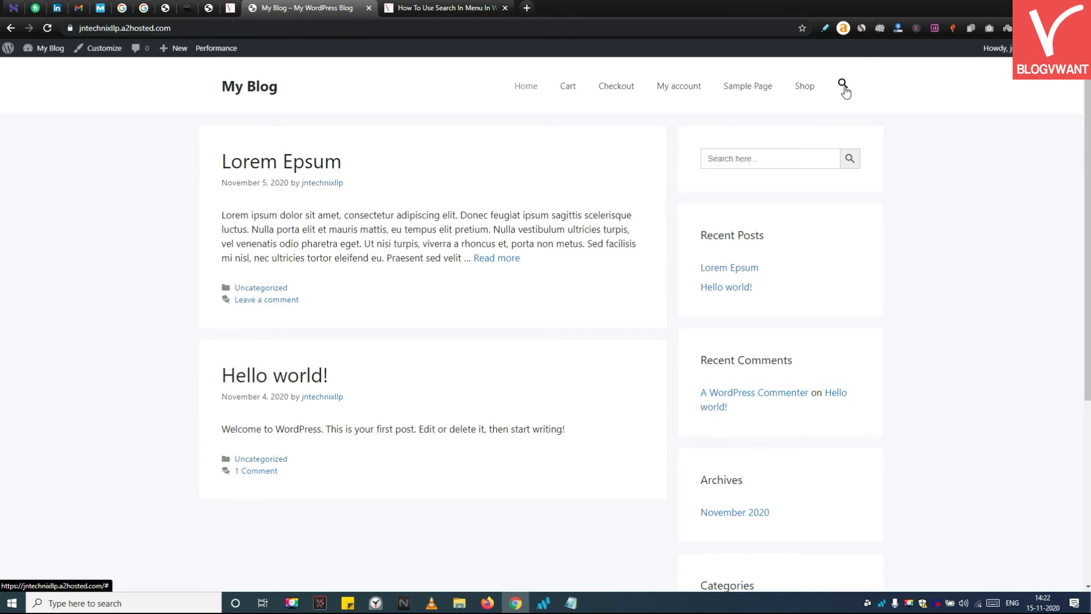
click(844, 88)
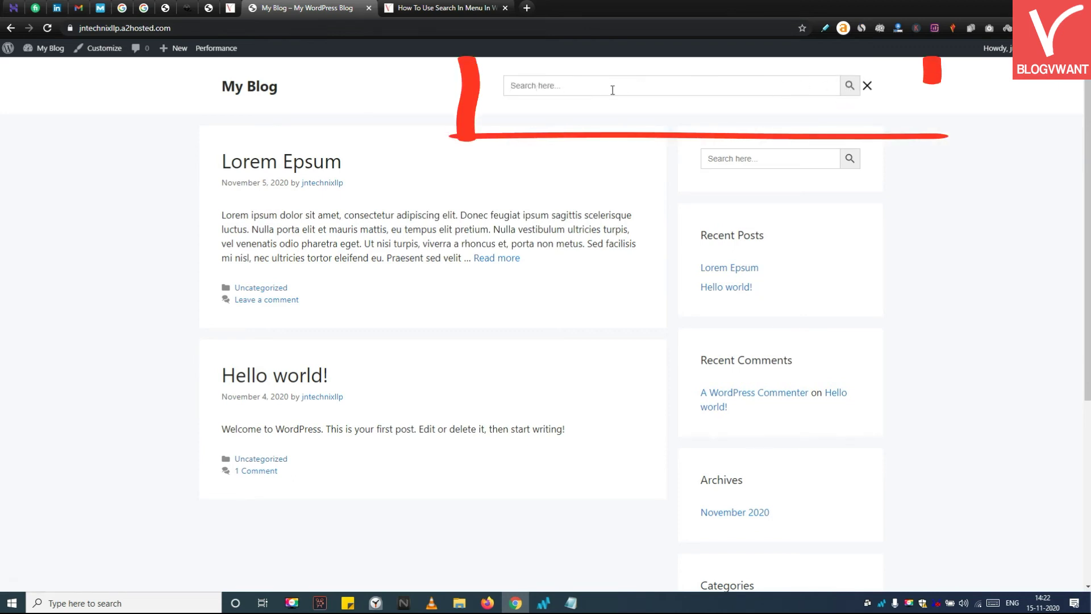